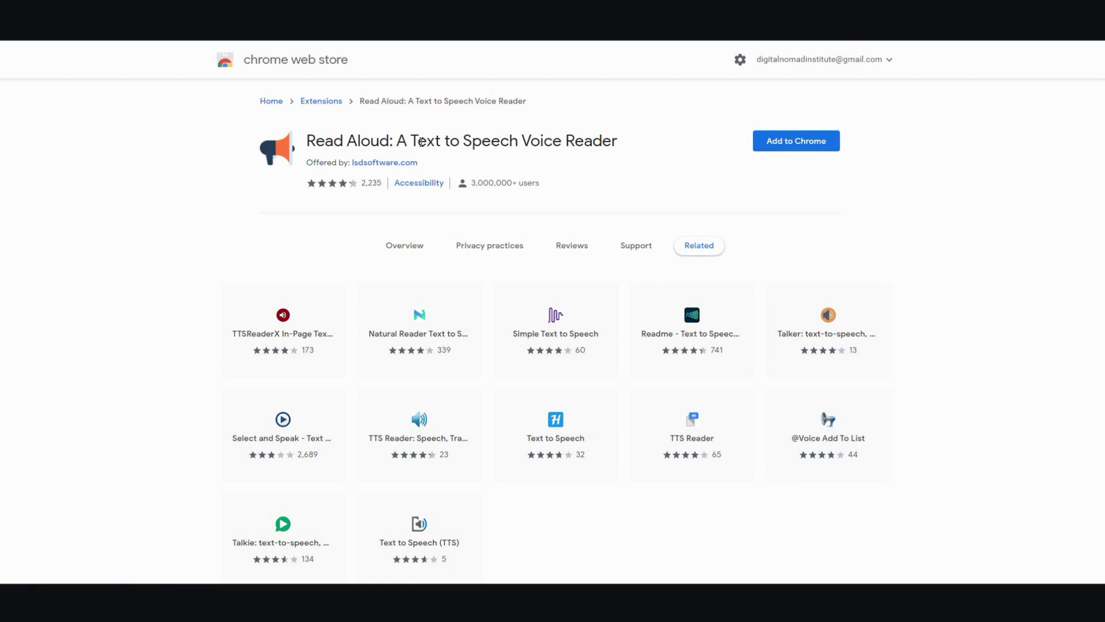
Step: Add the Read Aloud extension to Chrome, then exit fullscreen
{"action": "left_click", "coordinate": [798, 143]}
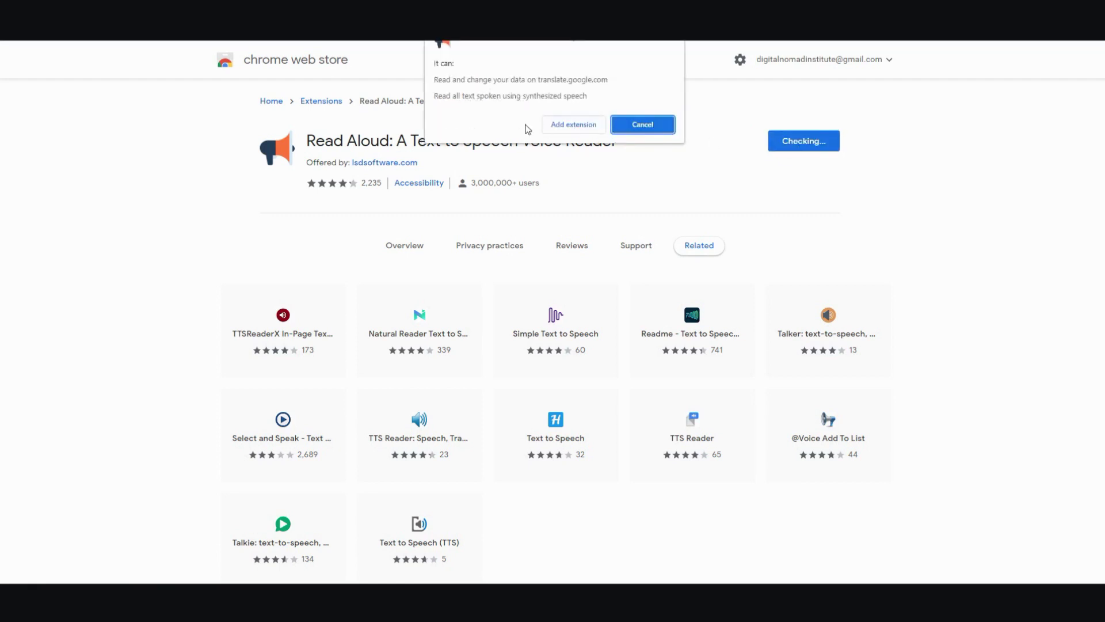
{"action": "left_click", "coordinate": [560, 126]}
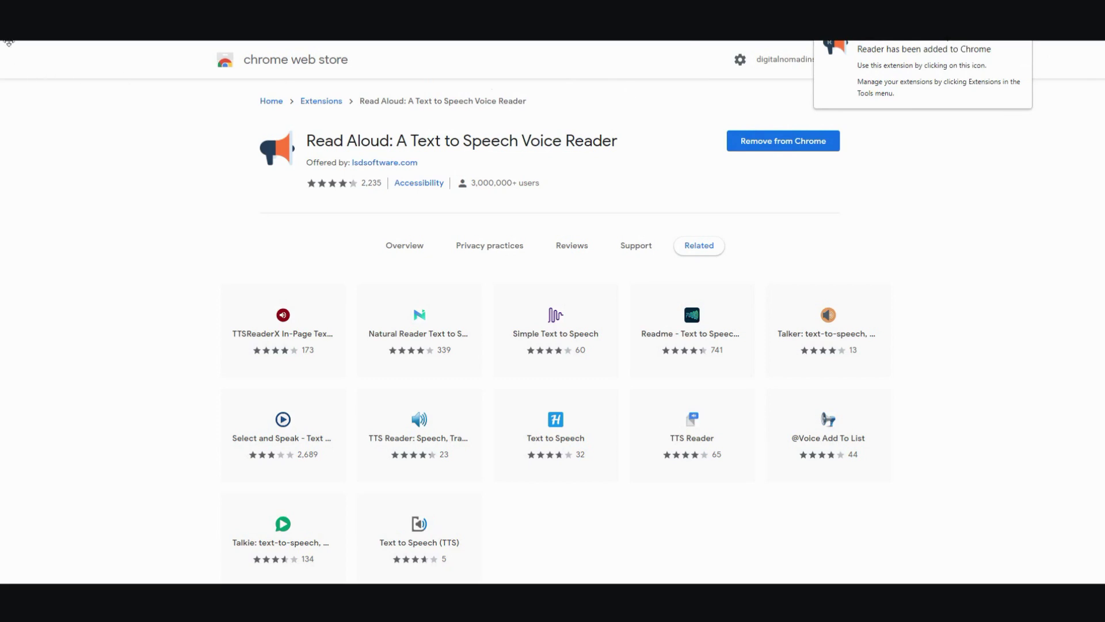
{"action": "key", "text": "F11"}
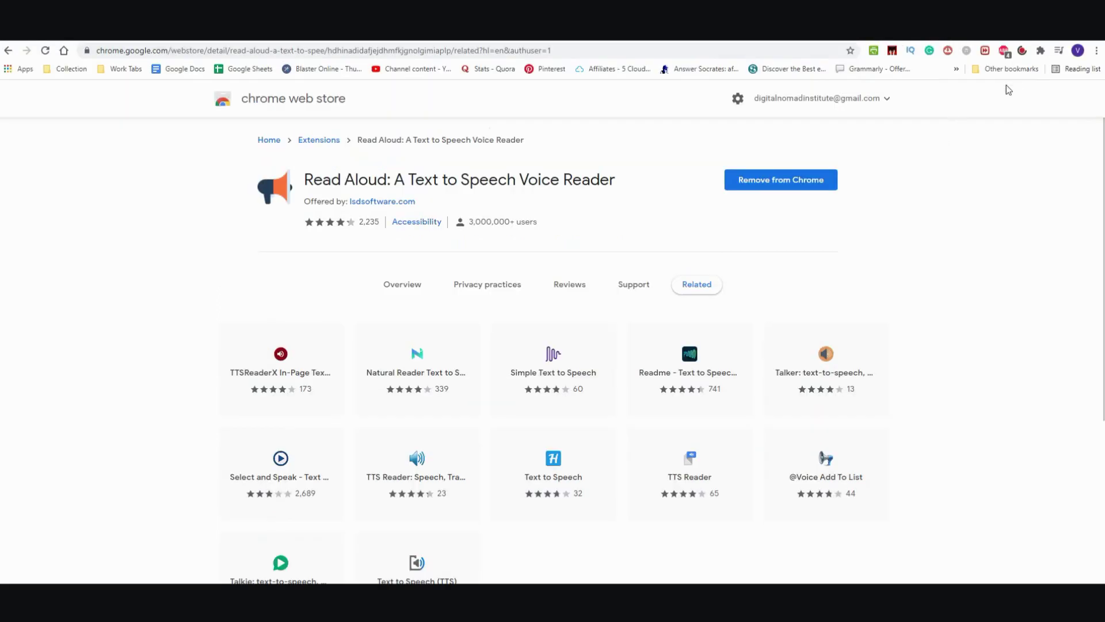
Step: Pin Read Aloud to the Chrome toolbar from the Extensions menu
{"action": "left_click", "coordinate": [1042, 55]}
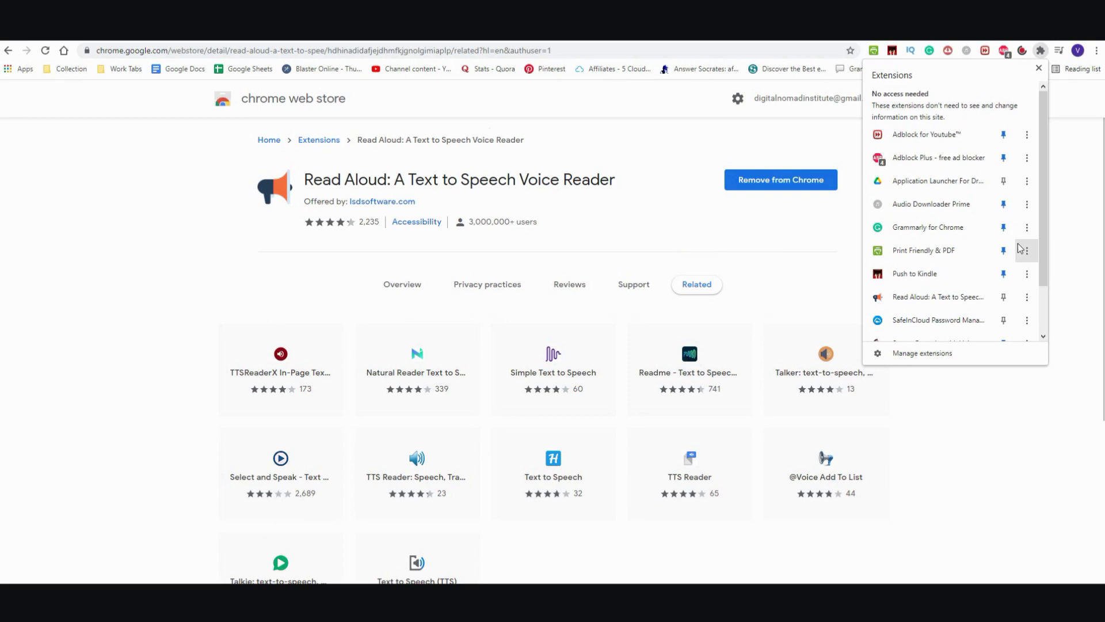
{"action": "left_click", "coordinate": [1005, 304]}
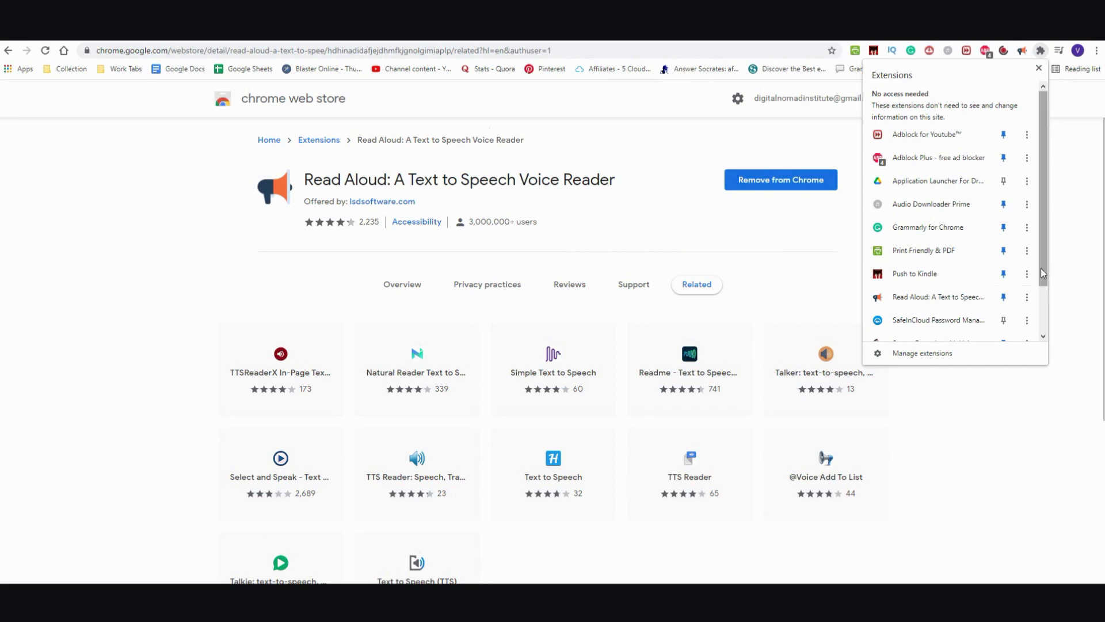
{"action": "left_click", "coordinate": [1070, 215]}
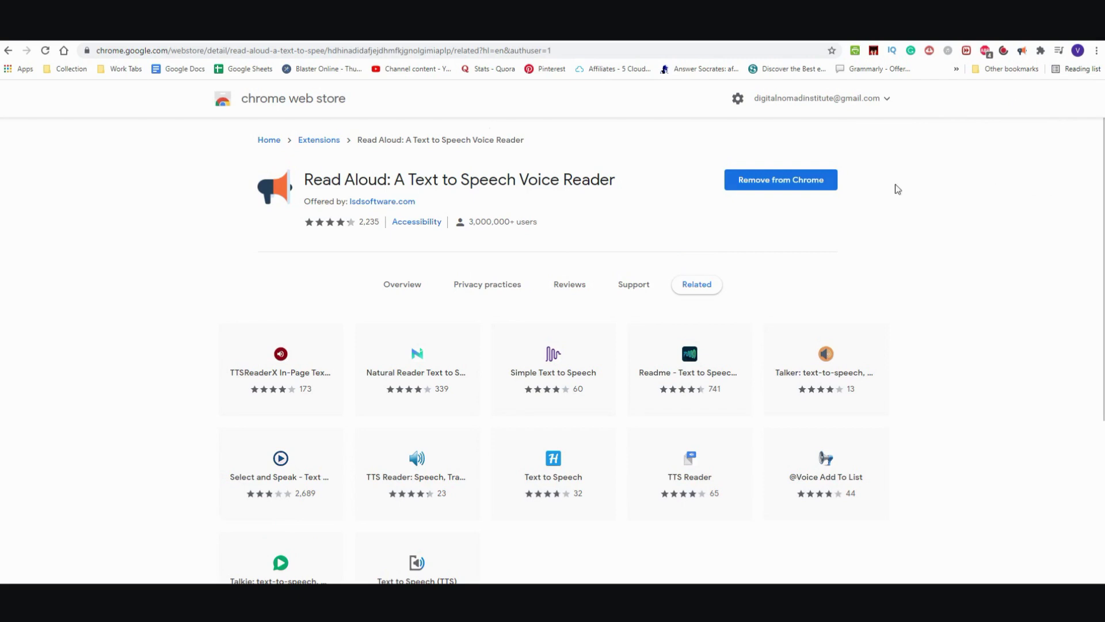
Step: Open the EzineArticles article '7 Skills To Look For Before Choosing An Android App Developer'
{"action": "key", "text": "ctrl+Tab"}
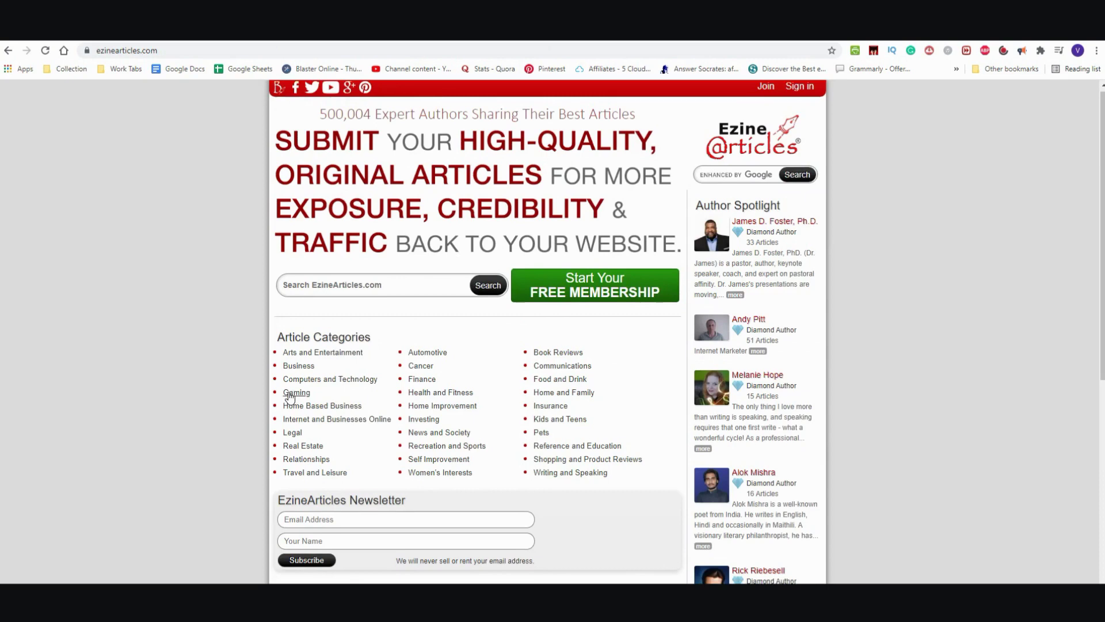
{"action": "scroll", "coordinate": [334, 391], "scroll_direction": "down", "scroll_amount": 4}
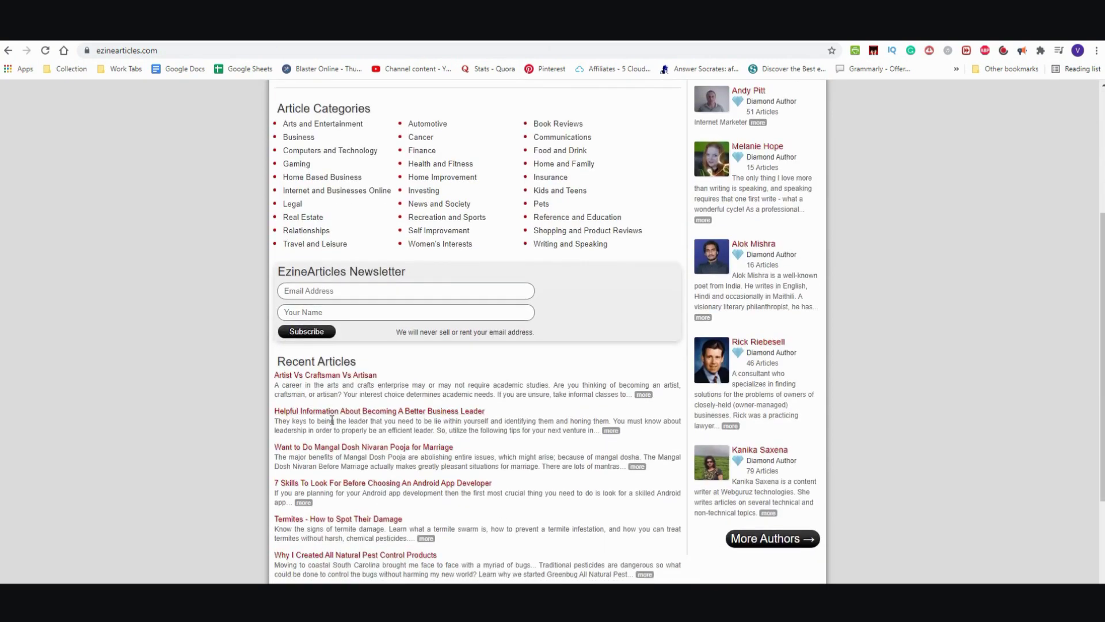
{"action": "left_click", "coordinate": [365, 483]}
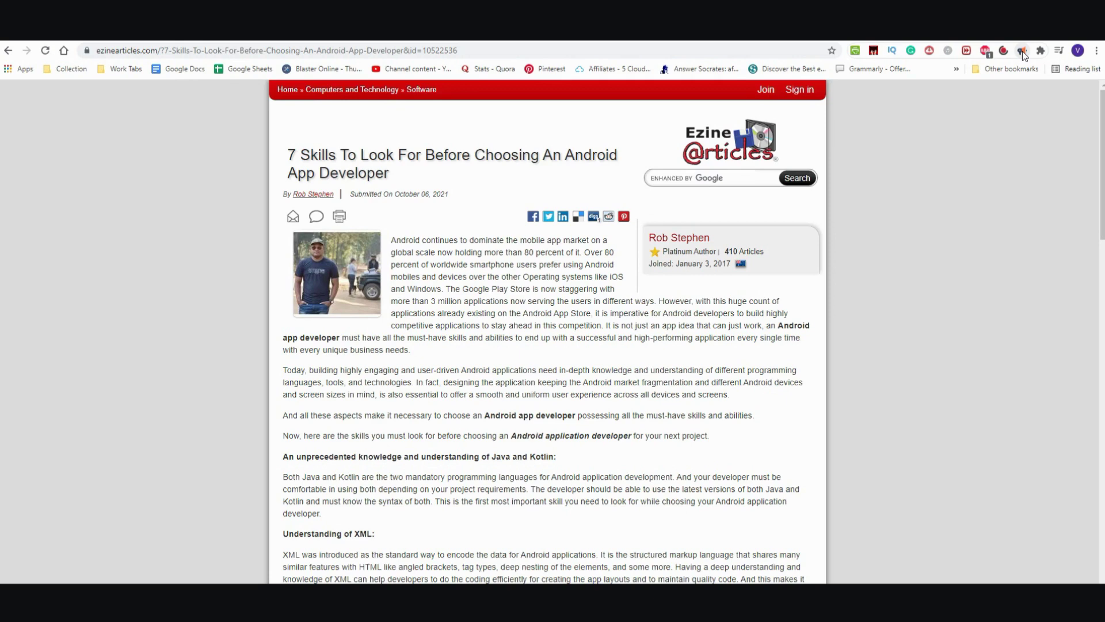
Step: Start Read Aloud narration and pause it at the Google Play Store sentence
{"action": "left_click", "coordinate": [1022, 50]}
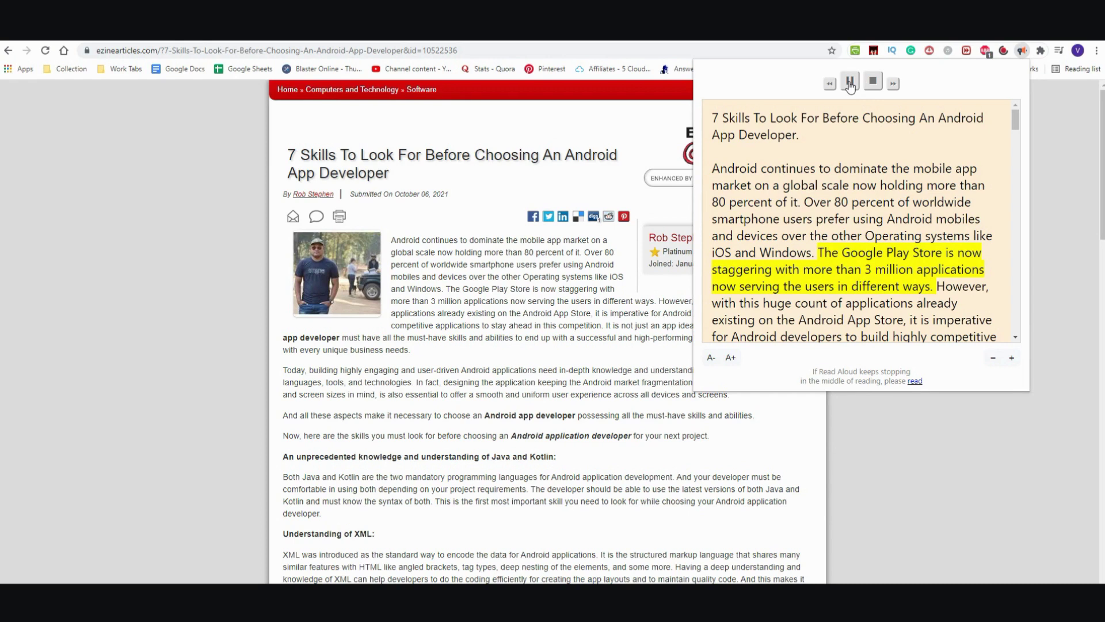
{"action": "left_click", "coordinate": [850, 84]}
{"action": "scroll", "coordinate": [910, 263], "scroll_direction": "down", "scroll_amount": 1}
{"action": "scroll", "coordinate": [910, 263], "scroll_direction": "down", "scroll_amount": 3}
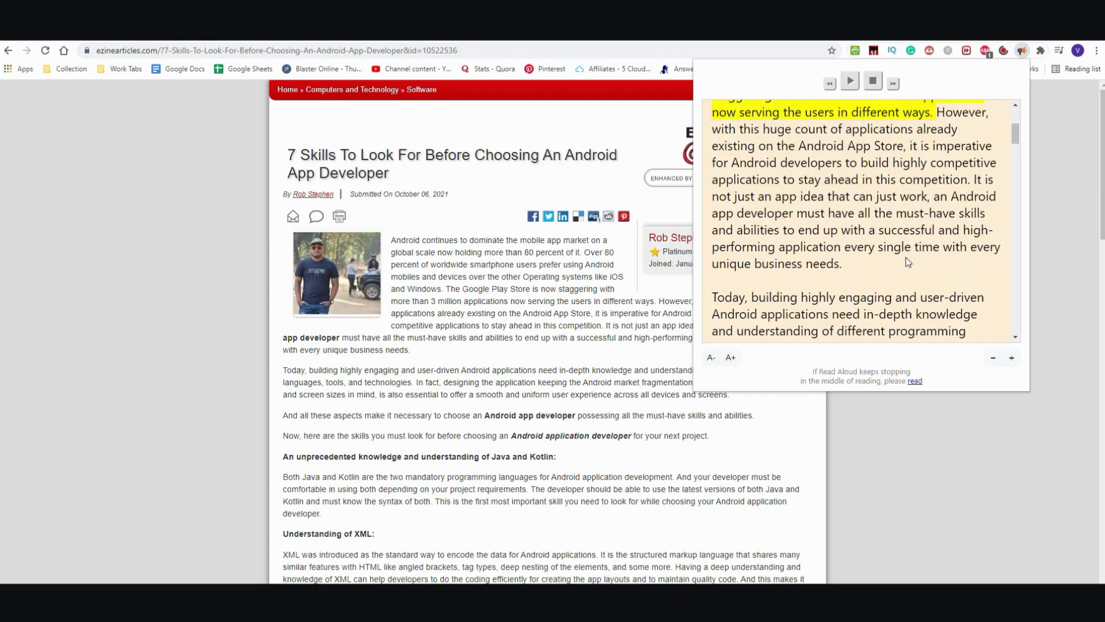
{"action": "scroll", "coordinate": [908, 262], "scroll_direction": "down", "scroll_amount": 15}
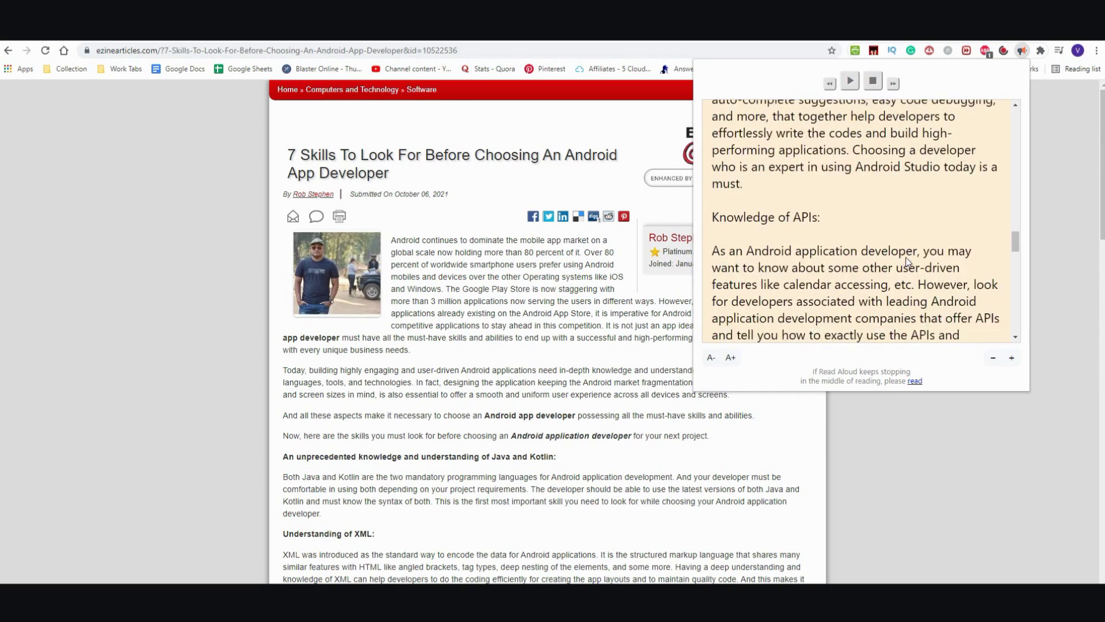
{"action": "scroll", "coordinate": [908, 262], "scroll_direction": "down", "scroll_amount": 10}
{"action": "scroll", "coordinate": [909, 263], "scroll_direction": "up", "scroll_amount": 8}
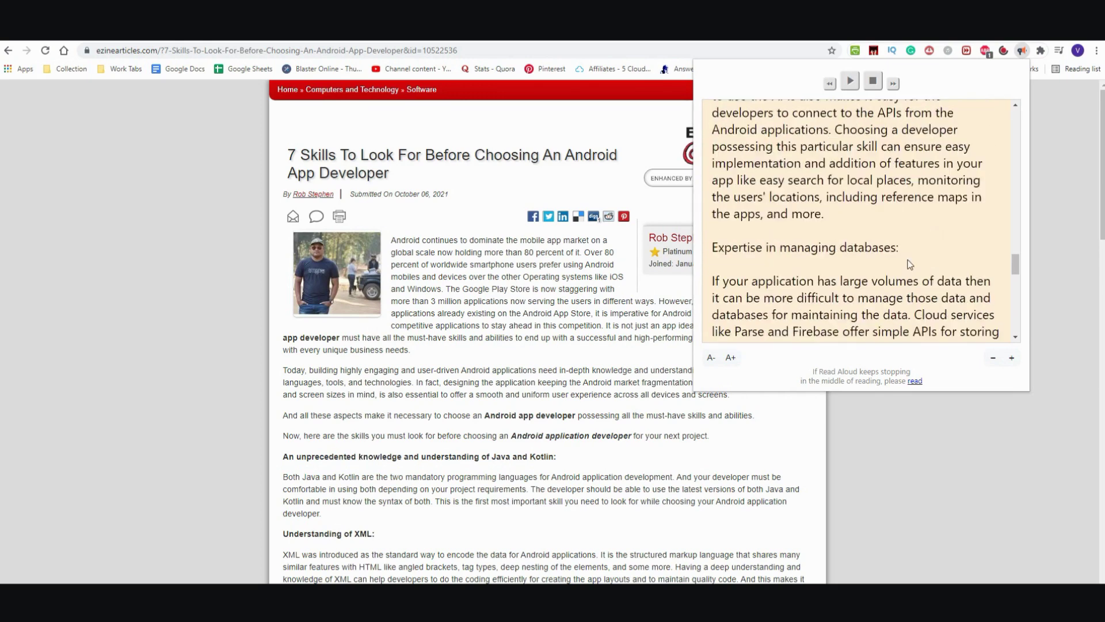
{"action": "scroll", "coordinate": [910, 263], "scroll_direction": "up", "scroll_amount": 20}
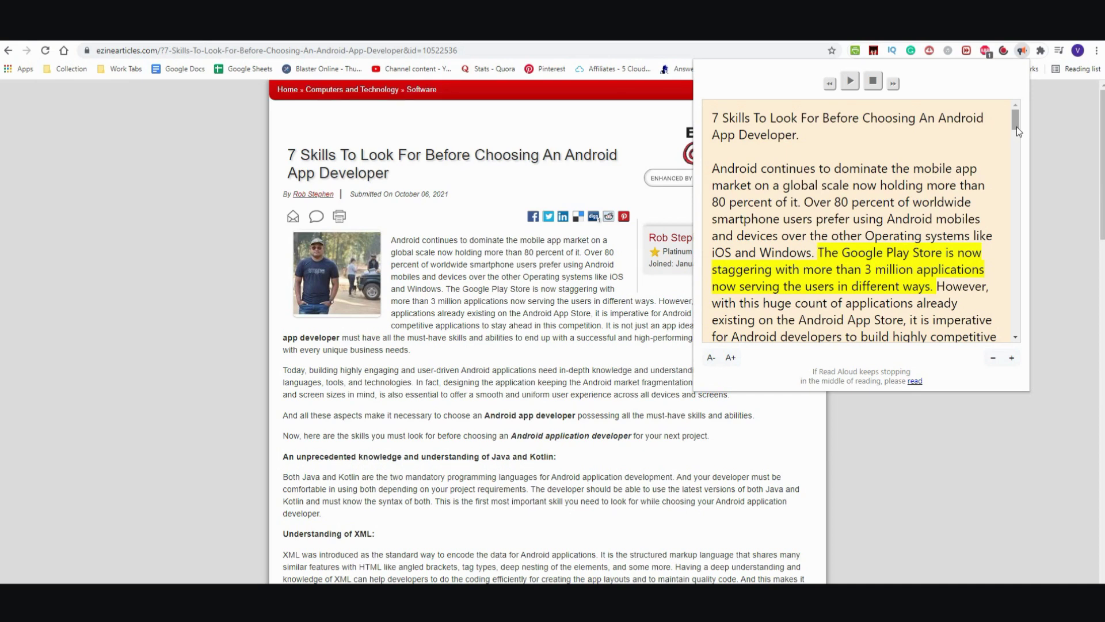
Step: Scroll the Read Aloud popup text, then scroll the Web Store listing to related extensions
{"action": "mouse_move", "coordinate": [1016, 126]}
{"action": "left_mouse_down"}
{"action": "mouse_move", "coordinate": [1017, 226]}
{"action": "mouse_move", "coordinate": [1016, 121]}
{"action": "left_mouse_up"}
{"action": "scroll", "coordinate": [953, 280], "scroll_direction": "down", "scroll_amount": 1}
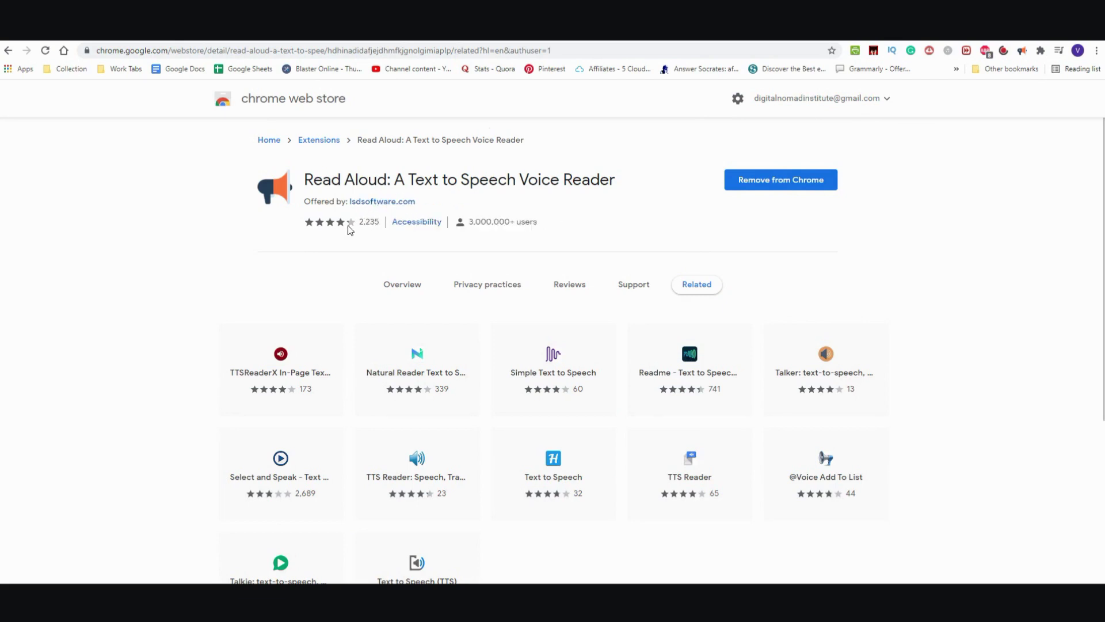
{"action": "mouse_move", "coordinate": [347, 227]}
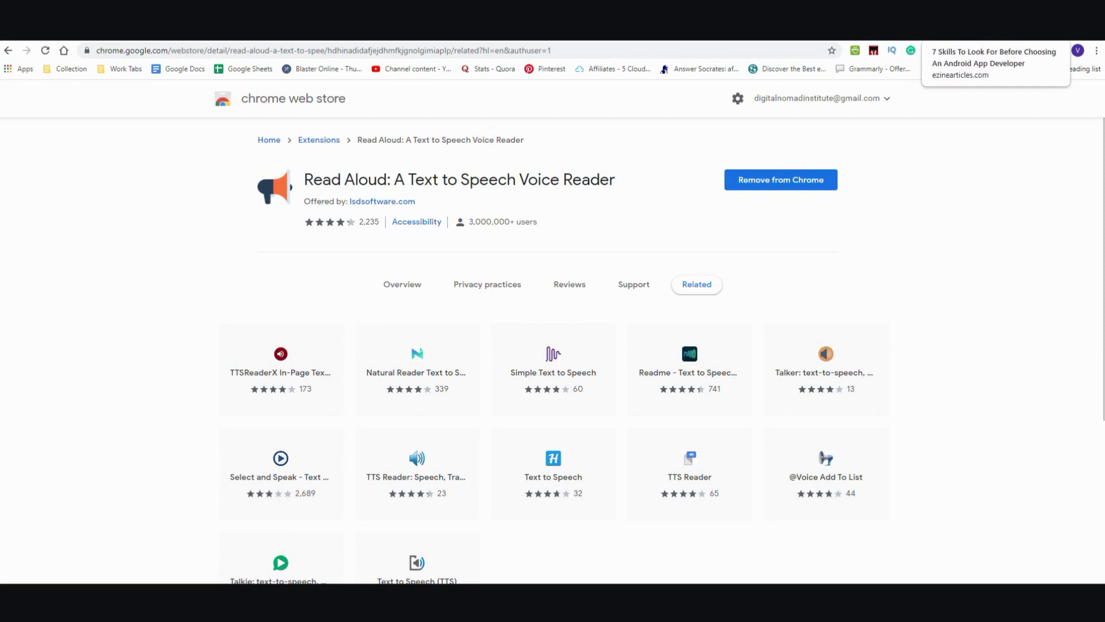
Step: Return to the EzineArticles article from the top and restart Read Aloud narration
{"action": "left_click", "coordinate": [933, 30]}
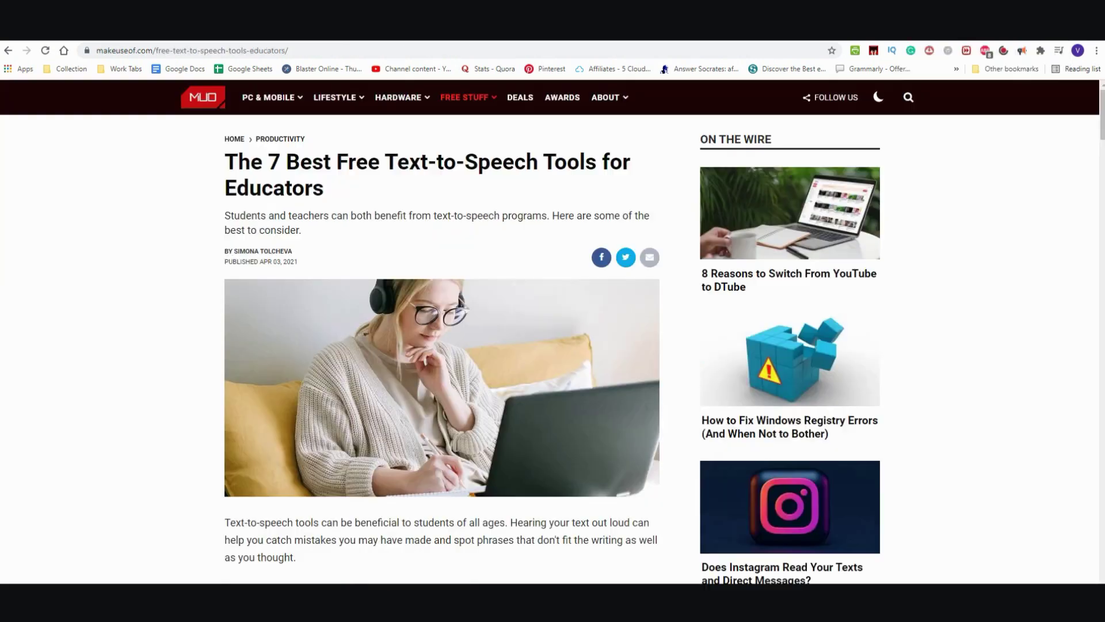
{"action": "key", "text": "ctrl+Tab"}
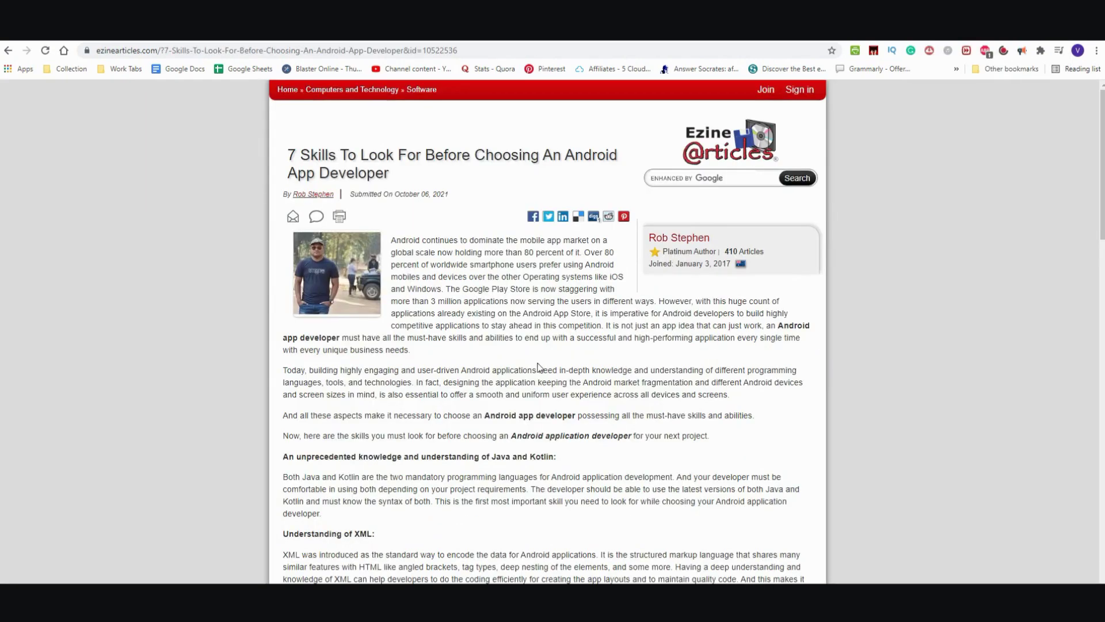
{"action": "scroll", "coordinate": [535, 361], "scroll_direction": "down", "scroll_amount": 2}
{"action": "scroll", "coordinate": [985, 247], "scroll_direction": "up", "scroll_amount": 4}
{"action": "left_click", "coordinate": [1023, 51]}
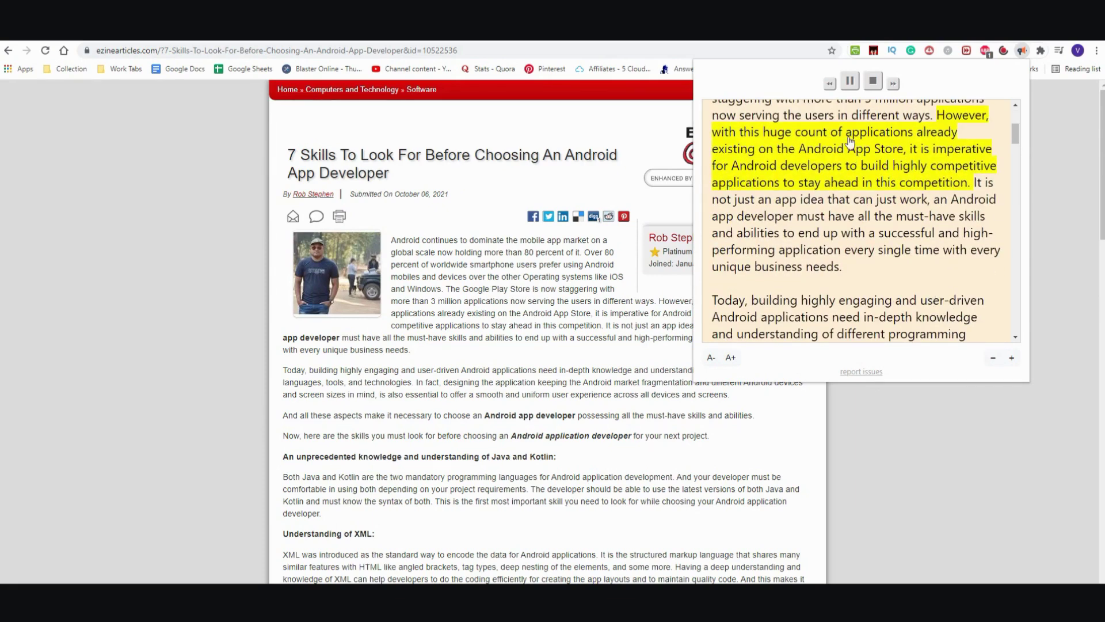
Step: Pause narration at the competition sentence and scroll through the article text in the panel
{"action": "left_click", "coordinate": [850, 82]}
{"action": "scroll", "coordinate": [906, 237], "scroll_direction": "down", "scroll_amount": 10}
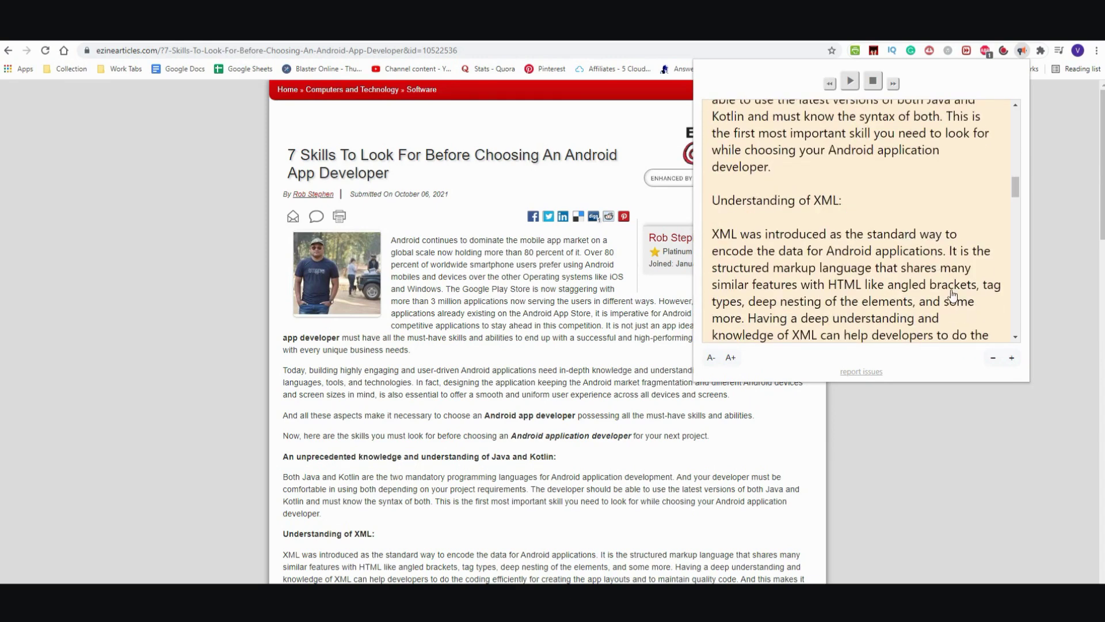
{"action": "scroll", "coordinate": [952, 294], "scroll_direction": "up", "scroll_amount": 10}
{"action": "scroll", "coordinate": [953, 293], "scroll_direction": "up", "scroll_amount": 1}
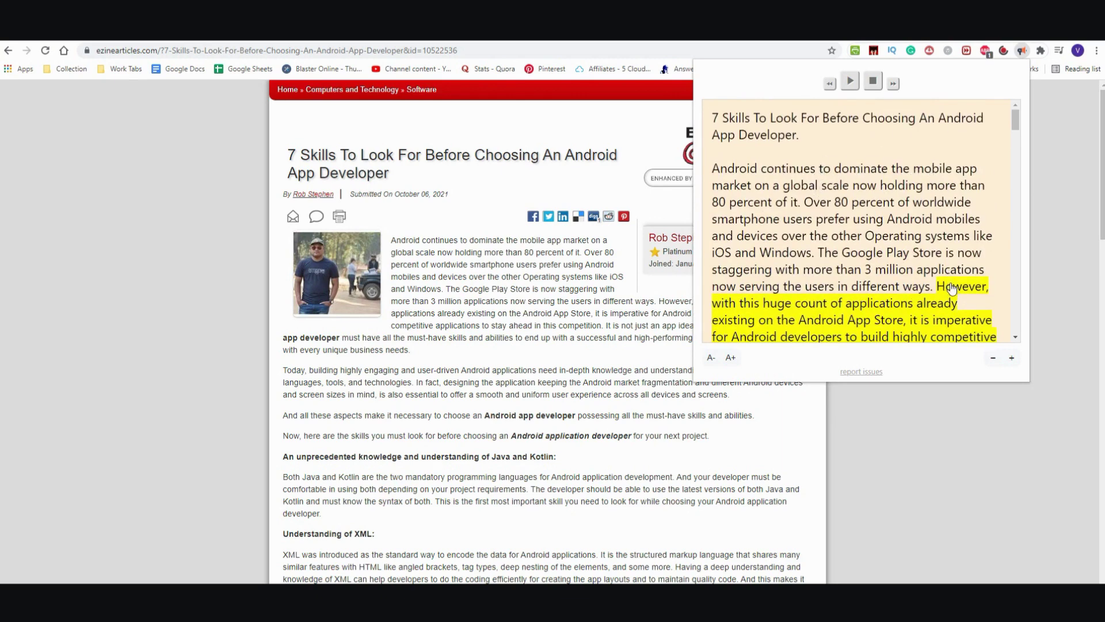
{"action": "scroll", "coordinate": [950, 285], "scroll_direction": "down", "scroll_amount": 10}
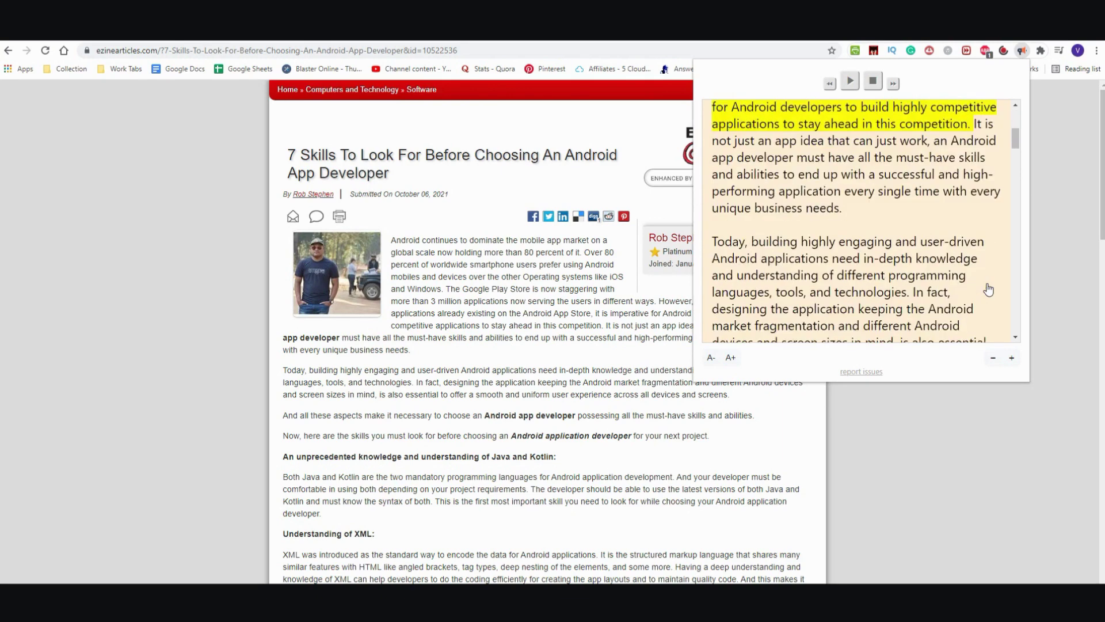
Step: Widen the Read Aloud reader panel and scroll its text while narration stays paused
{"action": "left_click", "coordinate": [1011, 358]}
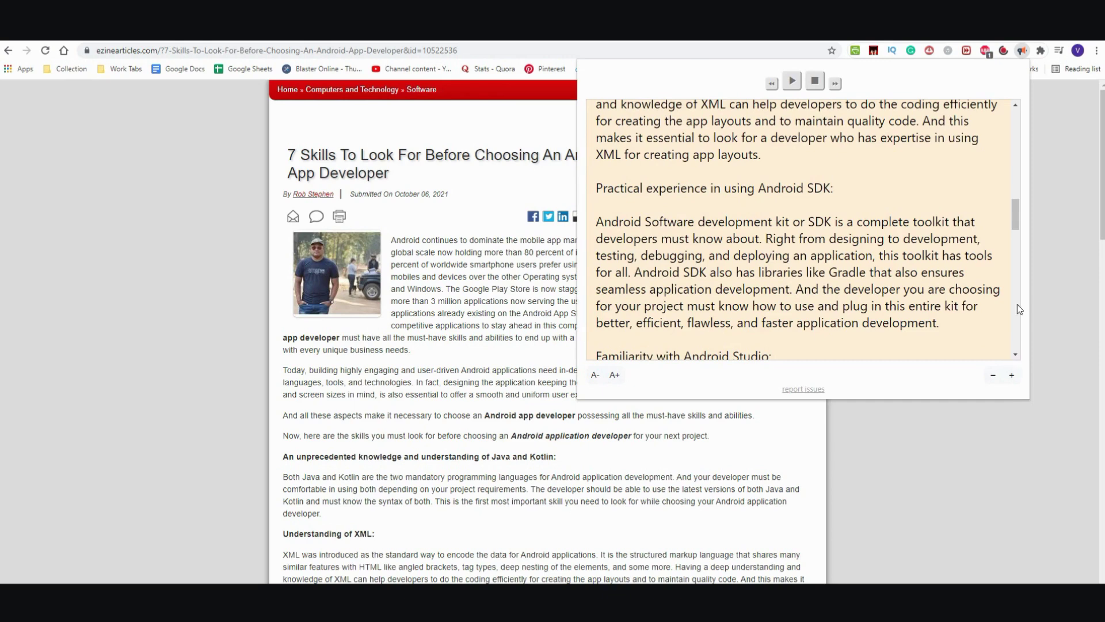
{"action": "left_click_drag", "start_coordinate": [1016, 216], "coordinate": [1032, 138]}
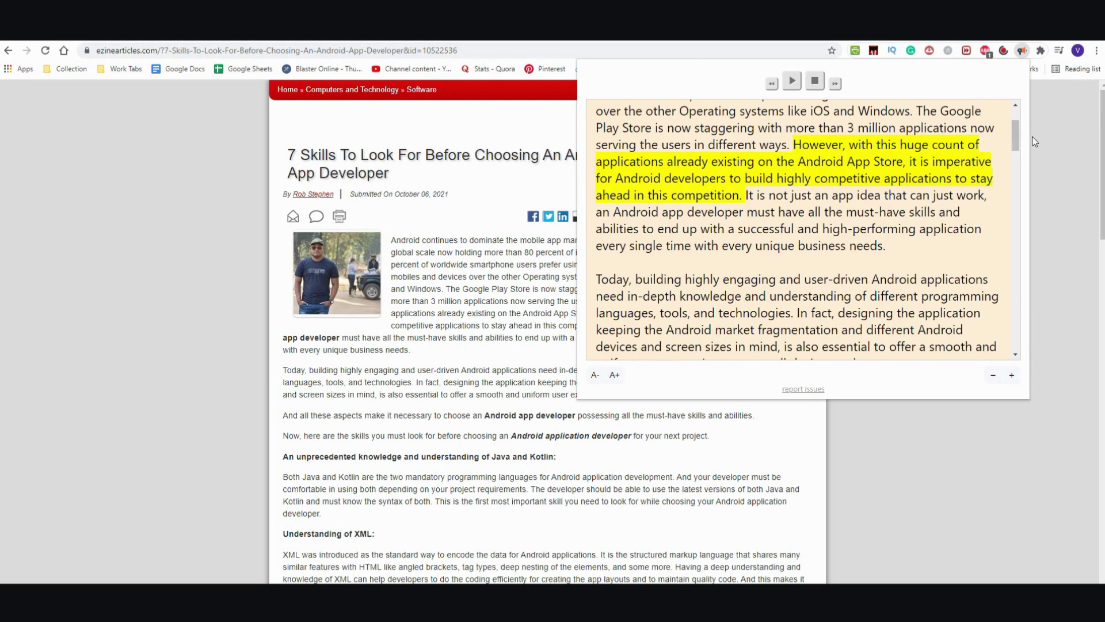